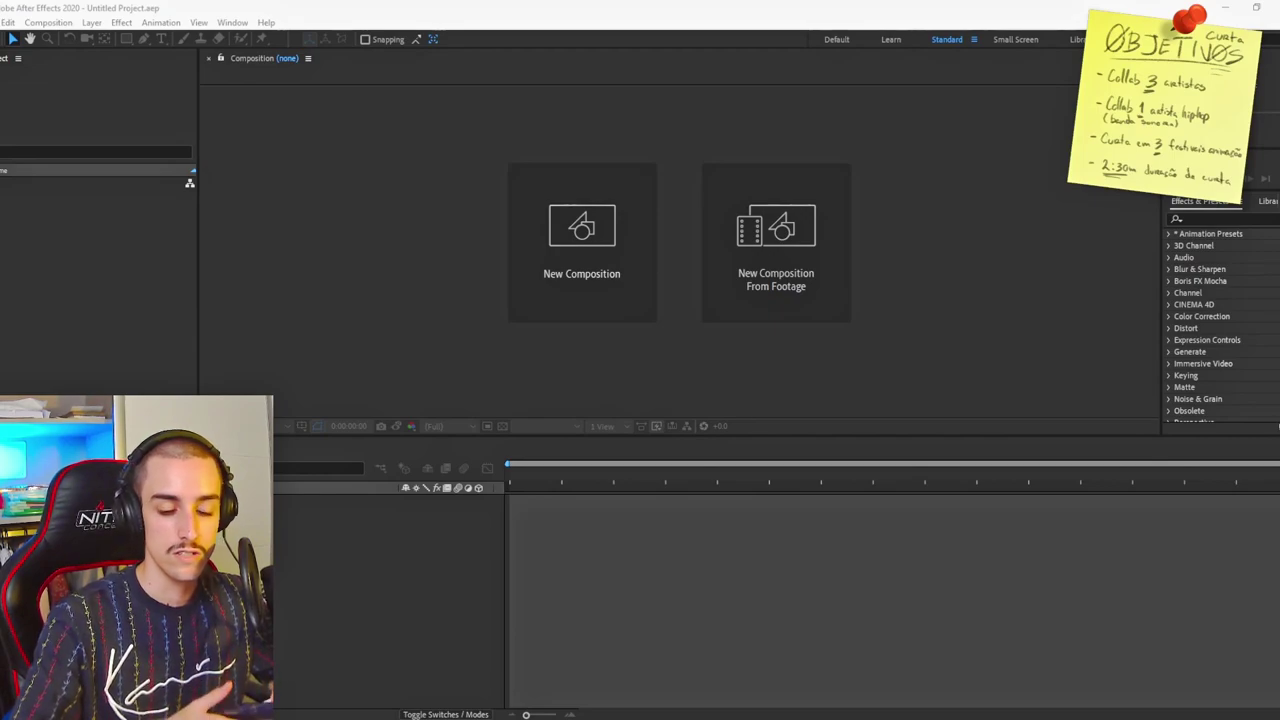
Create a five-minute 1920 x 1080, 24 fps composition called Animatic and import the 102 storyboard images into the project.
key(ctrl+n)
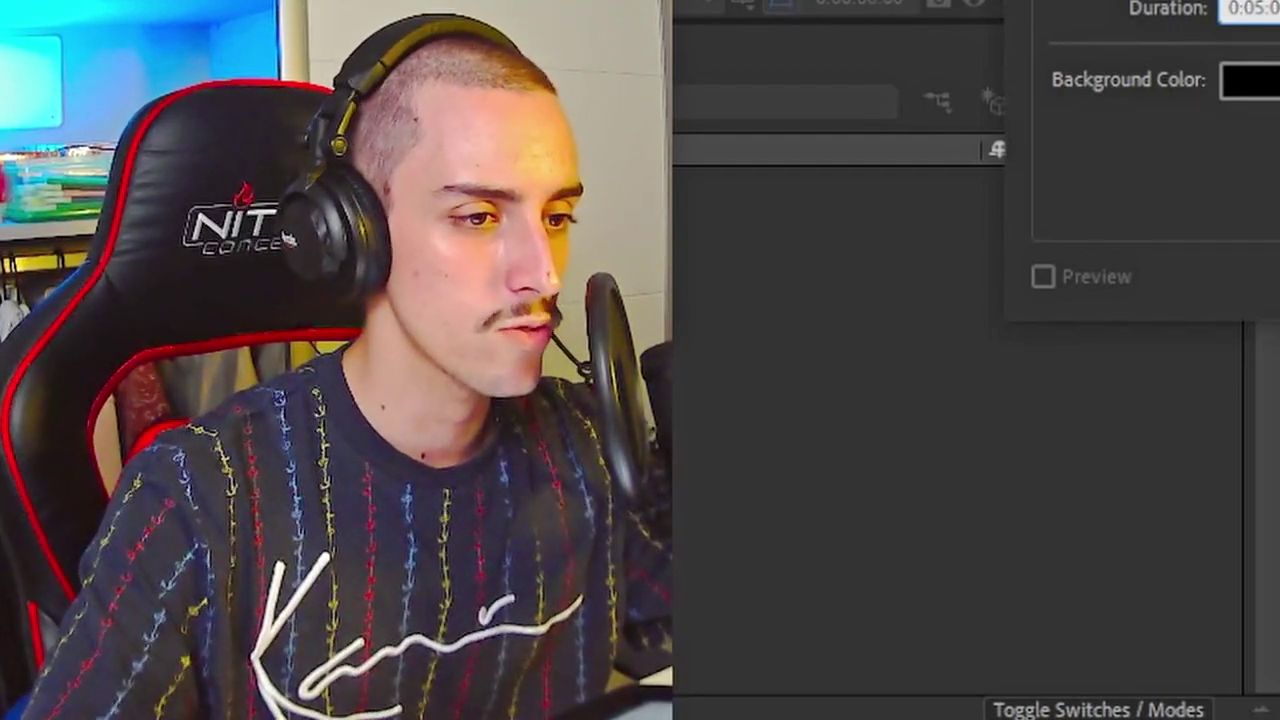
key(Return)
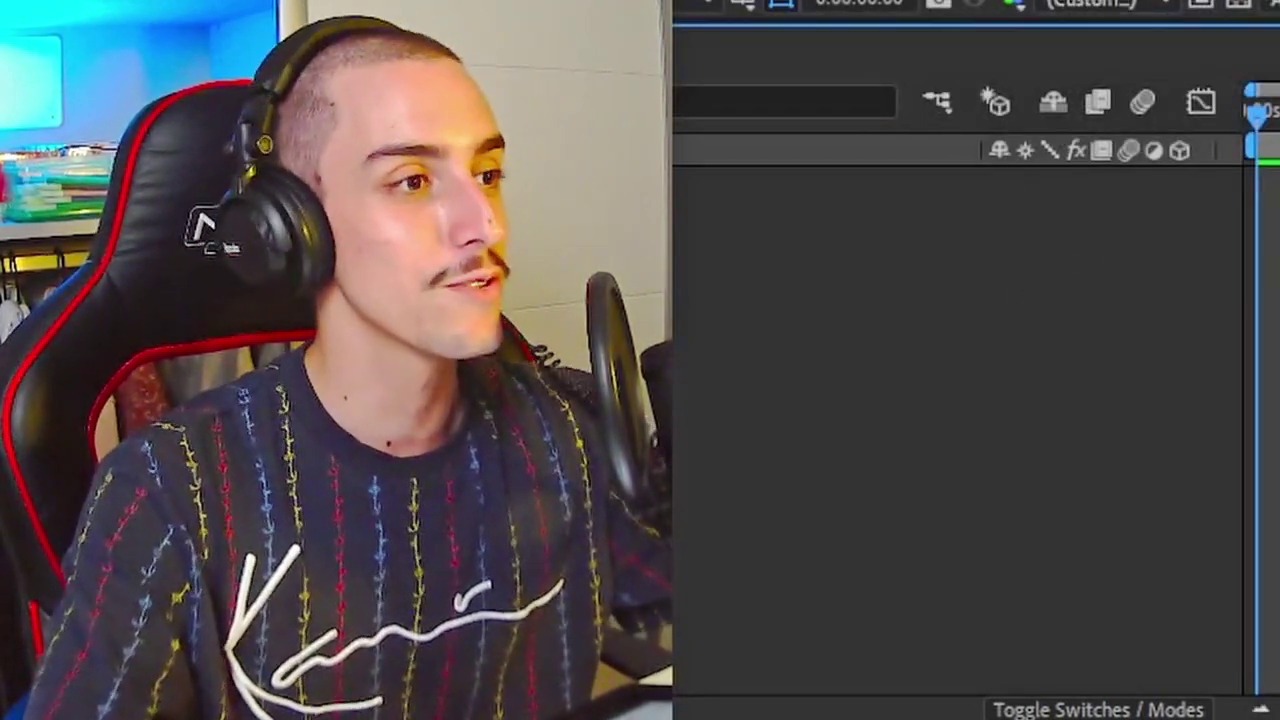
key(period)
key(period)
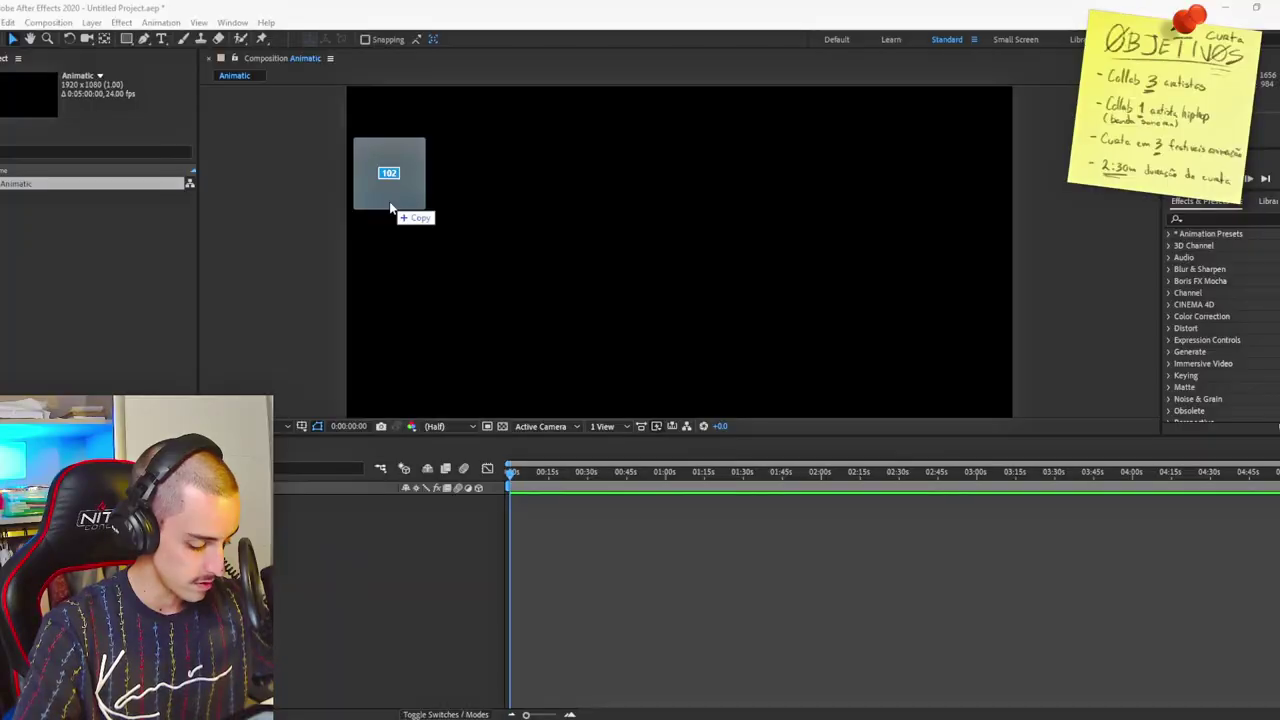
drag(389, 205, 74, 250)
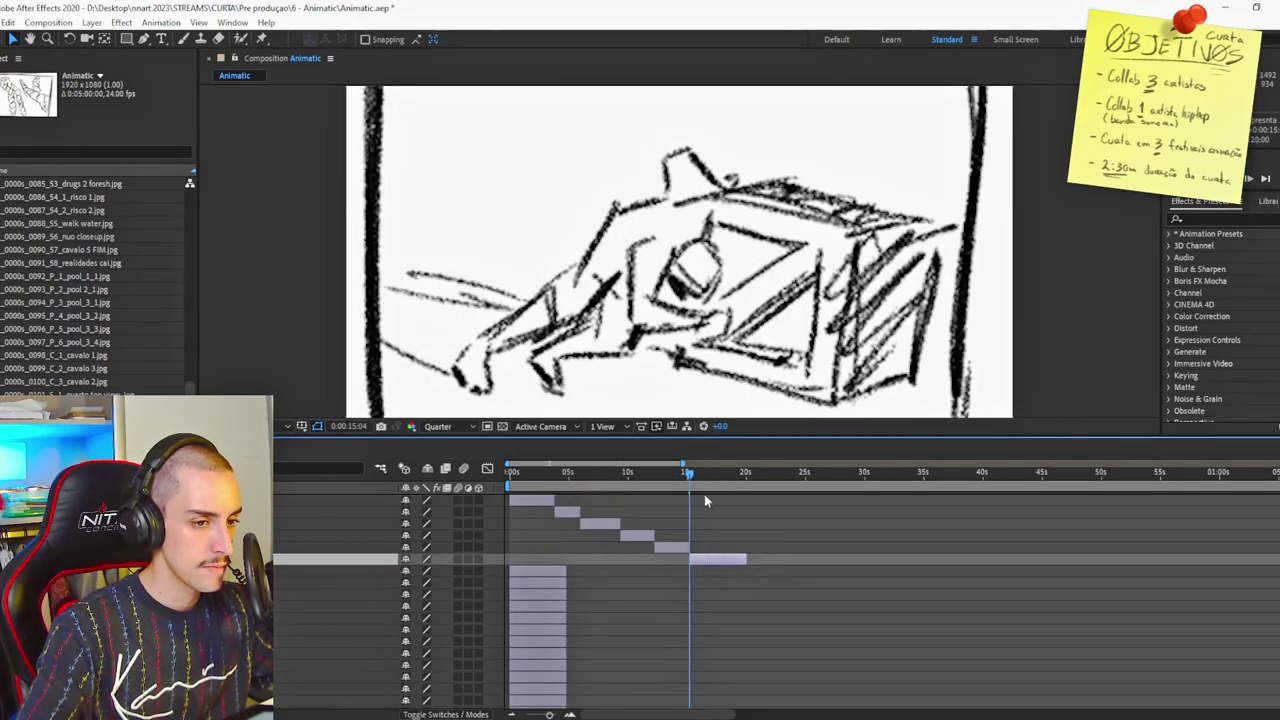
Preview the animatic around 2:15 and shorten the first of the stacked drawing layers to end at 0:02:16:18.
key(space)
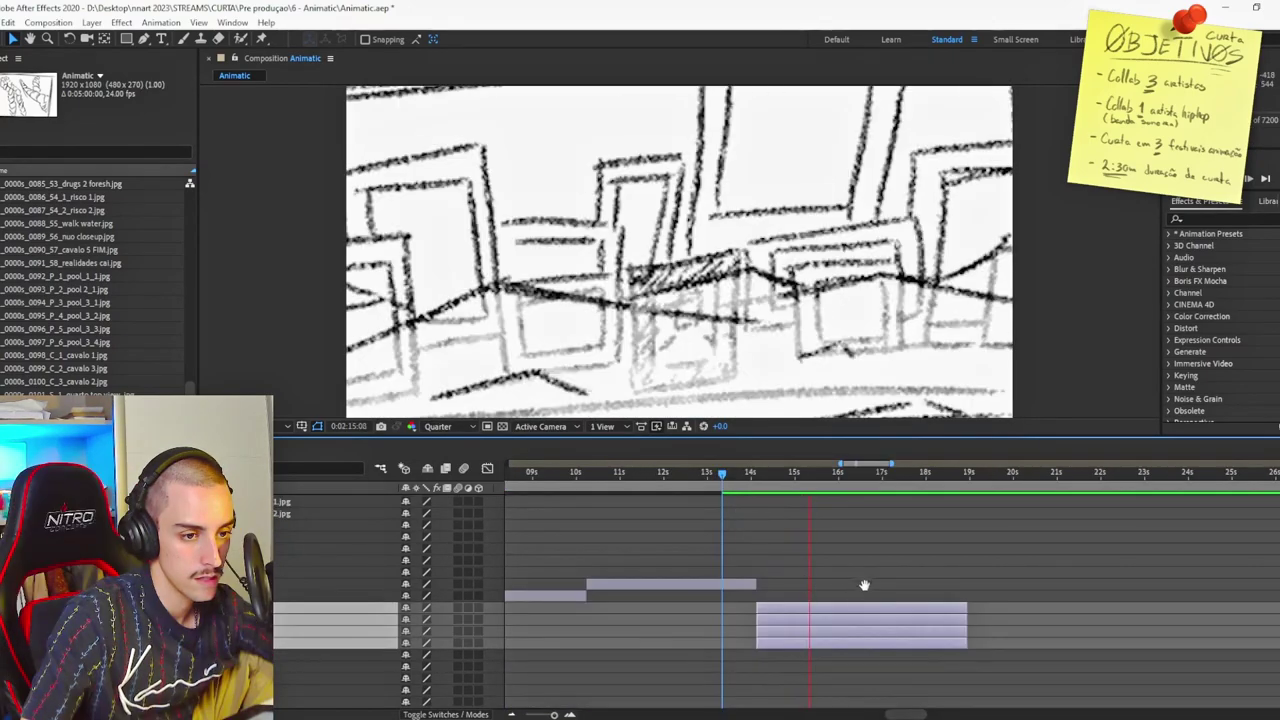
key(space)
click(864, 585)
drag(730, 476, 648, 471)
key(space)
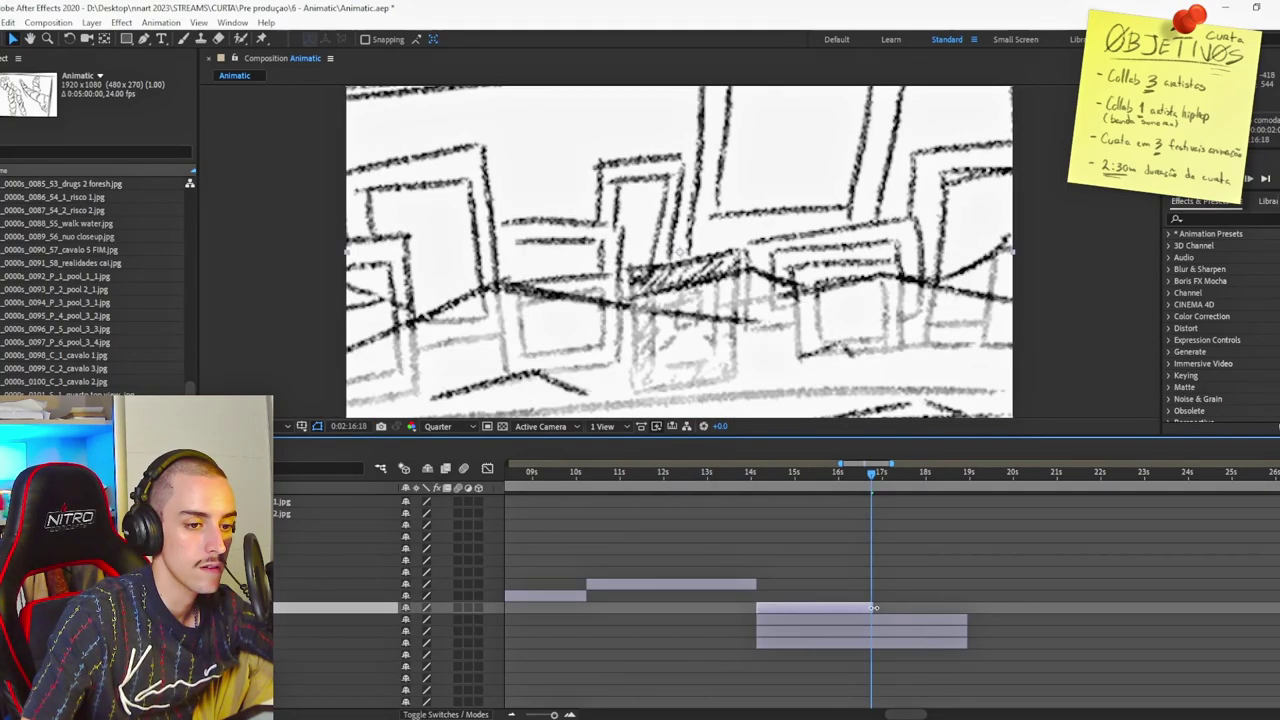
drag(871, 607, 929, 621)
click(966, 620)
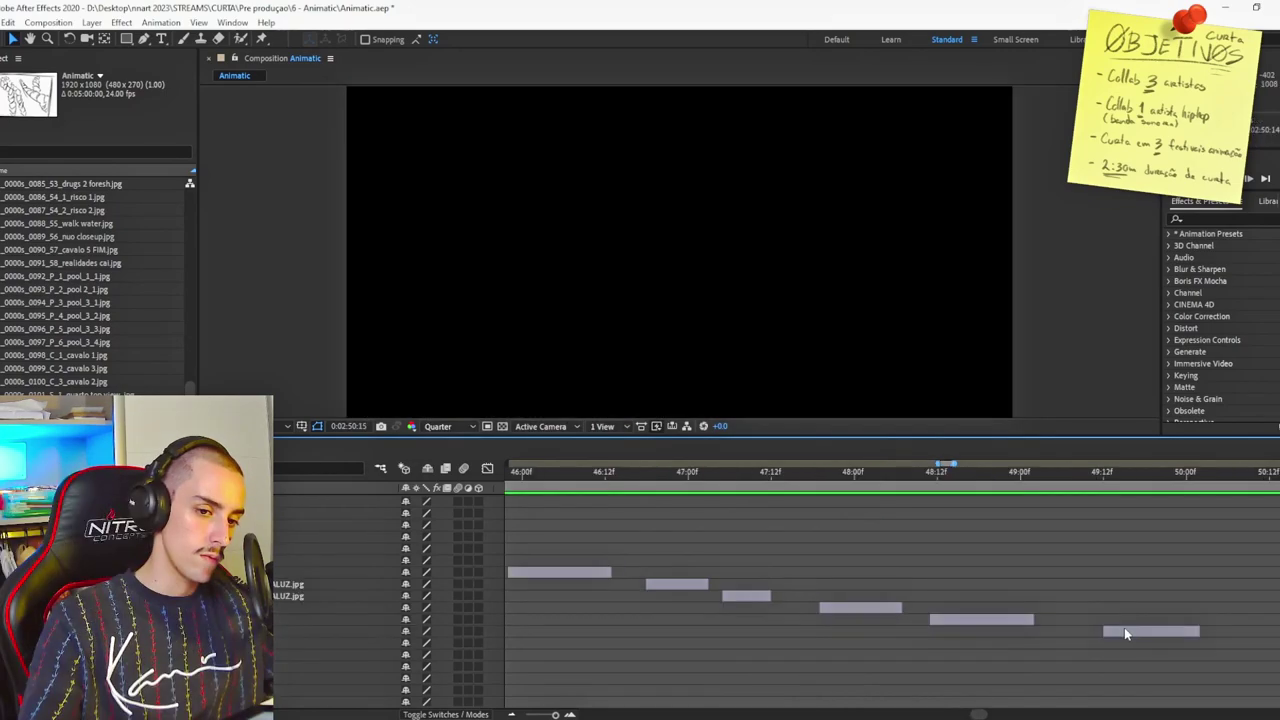
Shorten the storyboard layer ending near 2:49 and move the final drawing layer earlier to close the gap behind it.
click(1075, 634)
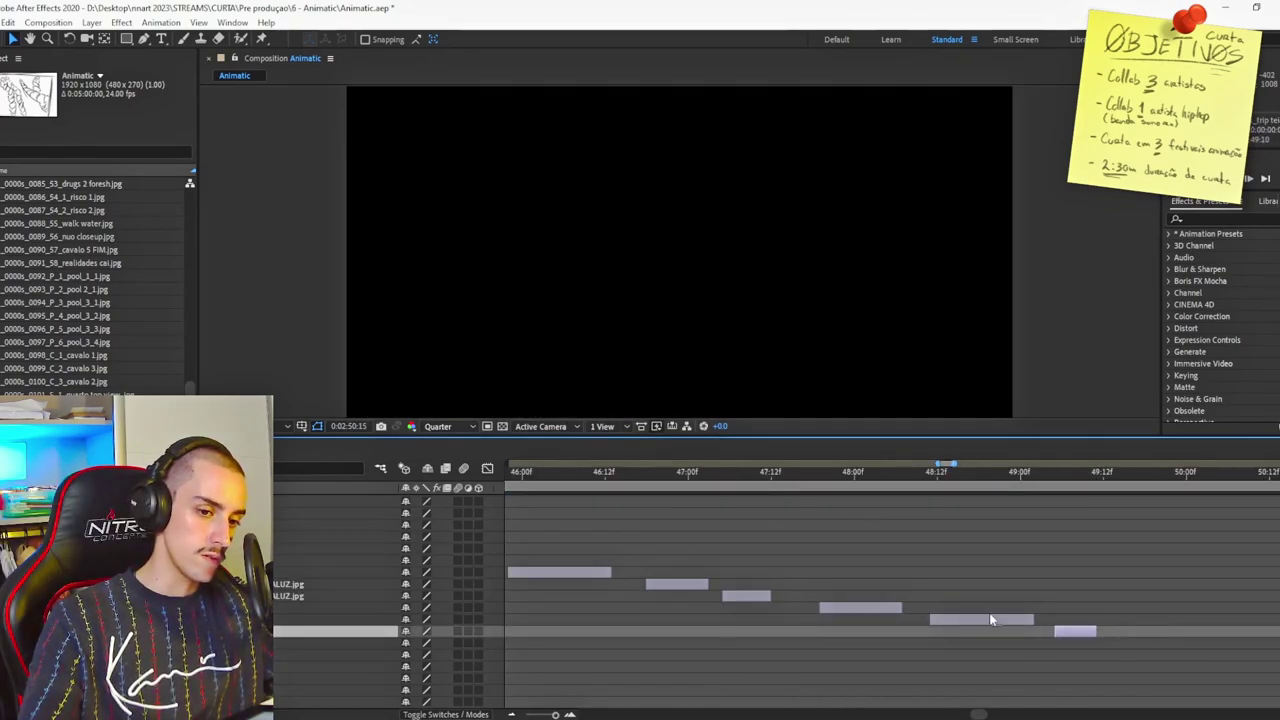
drag(1032, 619, 992, 619)
drag(1075, 633, 1011, 634)
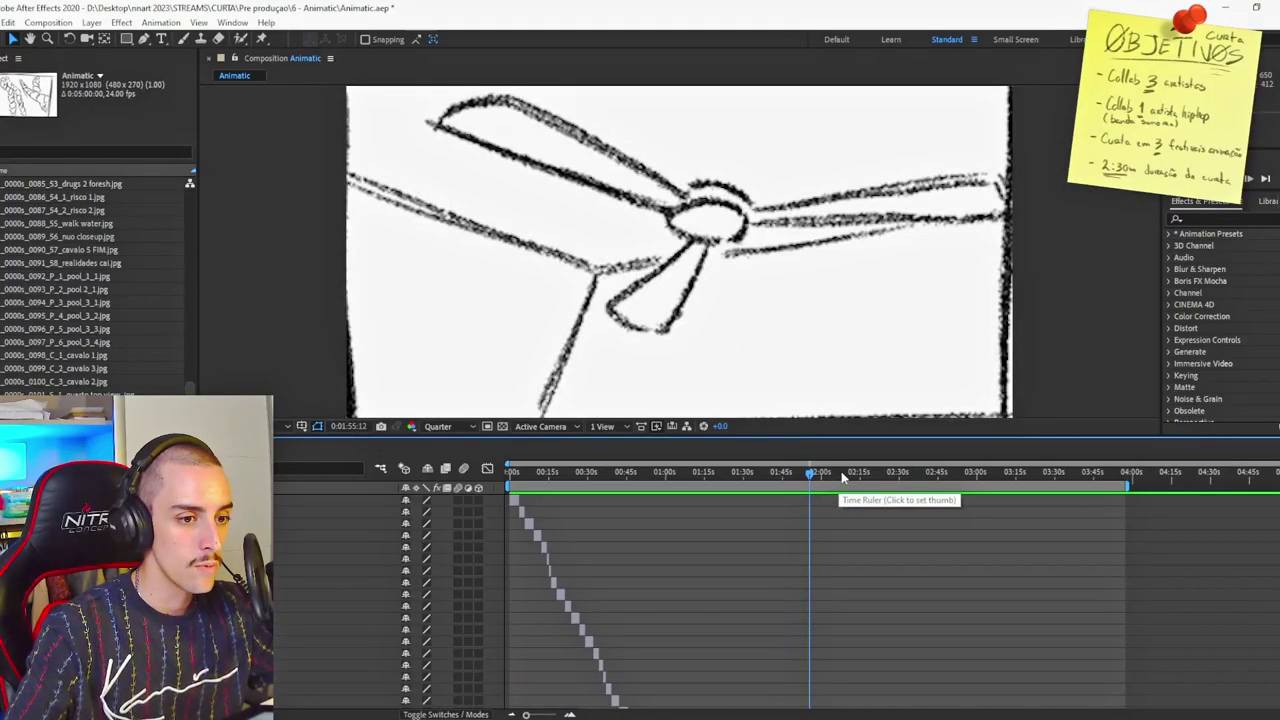
Scrub to about 2:23 and review how the storyboard layers are staggered along the timeline.
drag(842, 476, 881, 477)
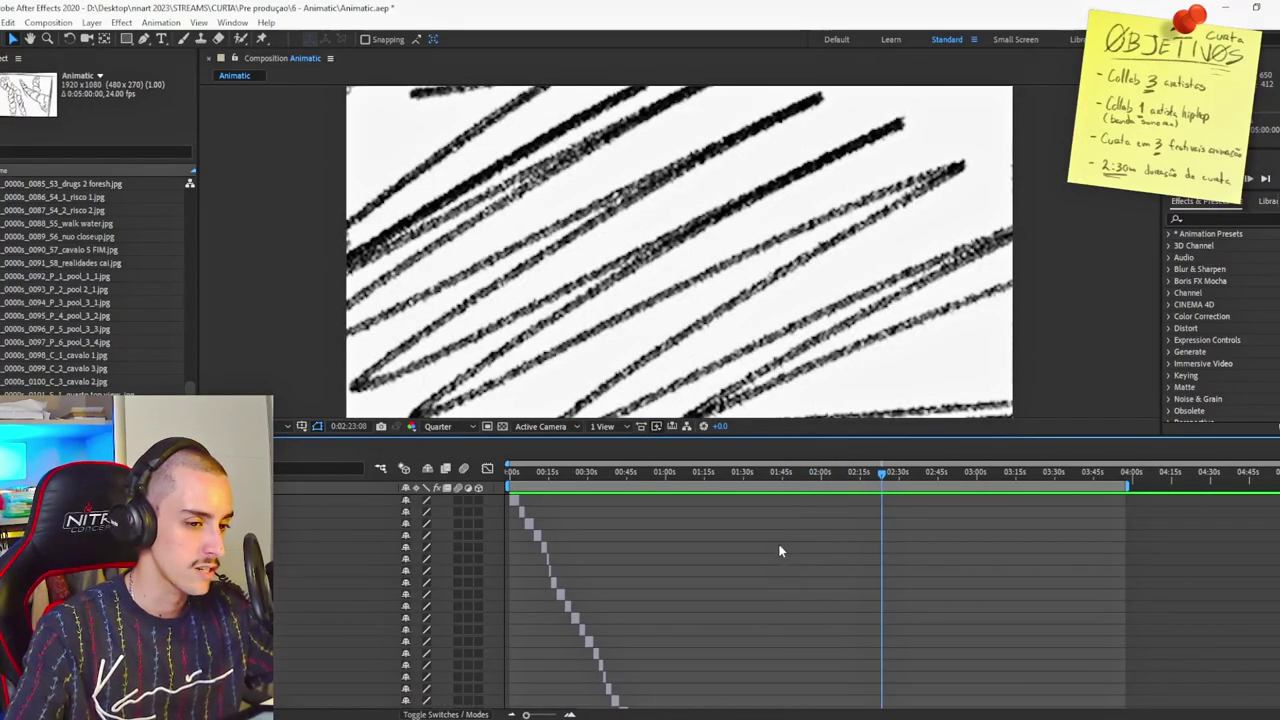
scroll(781, 535, down, 3)
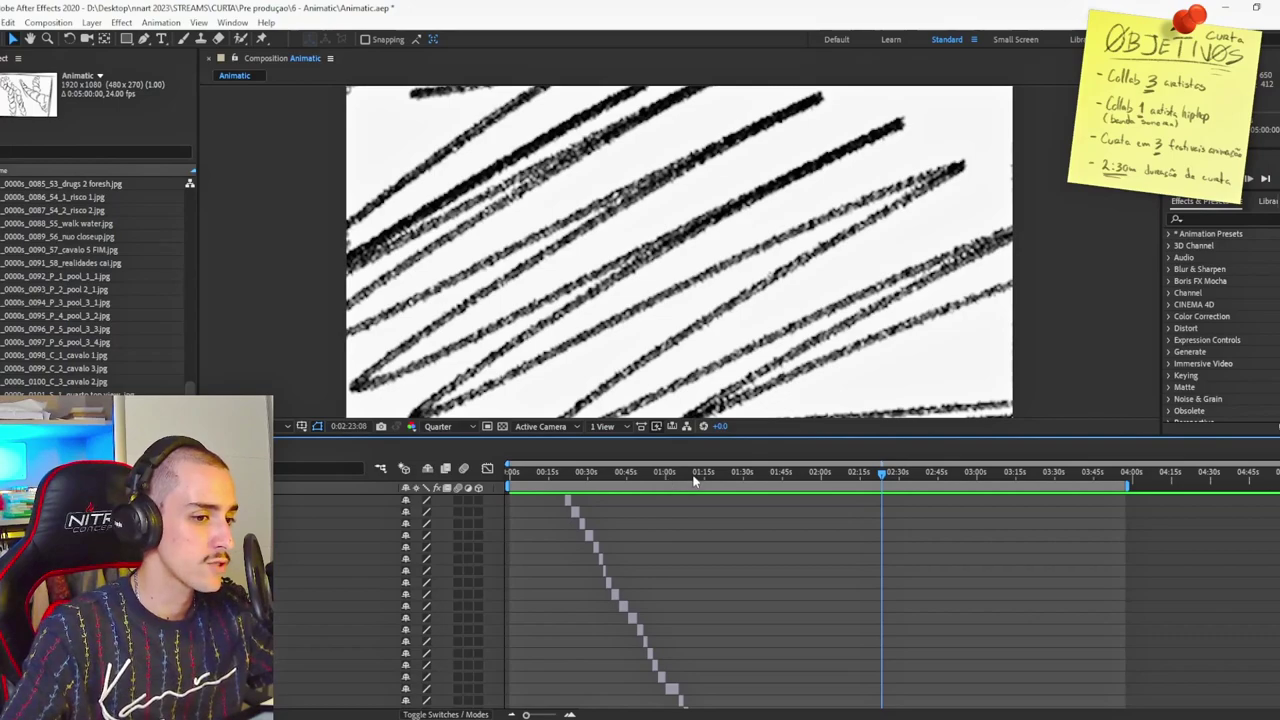
scroll(900, 560, down, 3)
scroll(897, 555, down, 3)
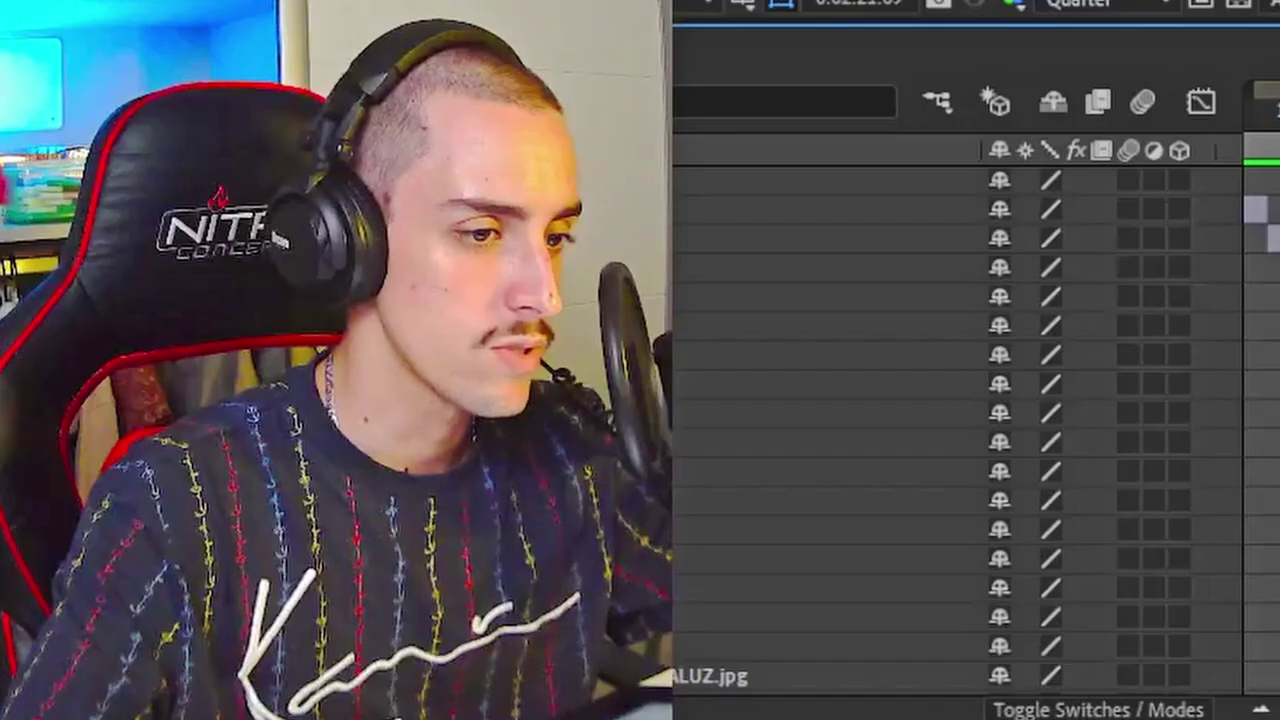
click(830, 325)
scroll(955, 428, down, 6)
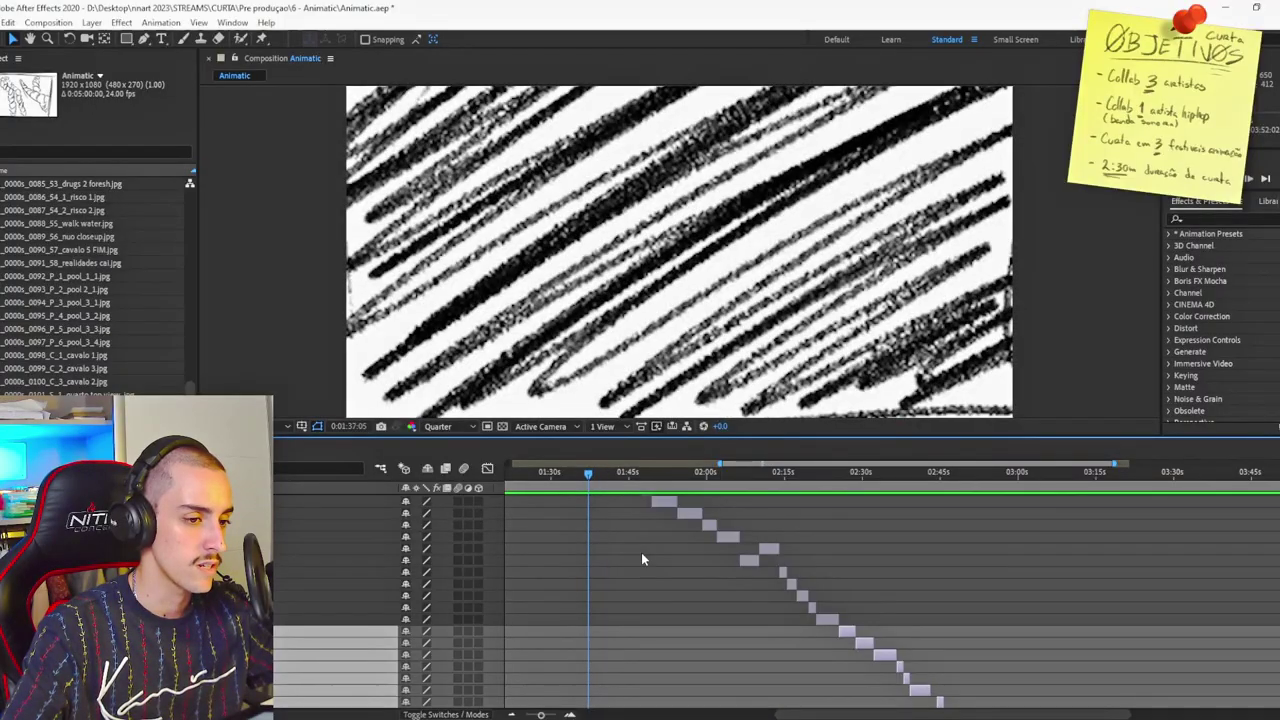
scroll(694, 527, down, 5)
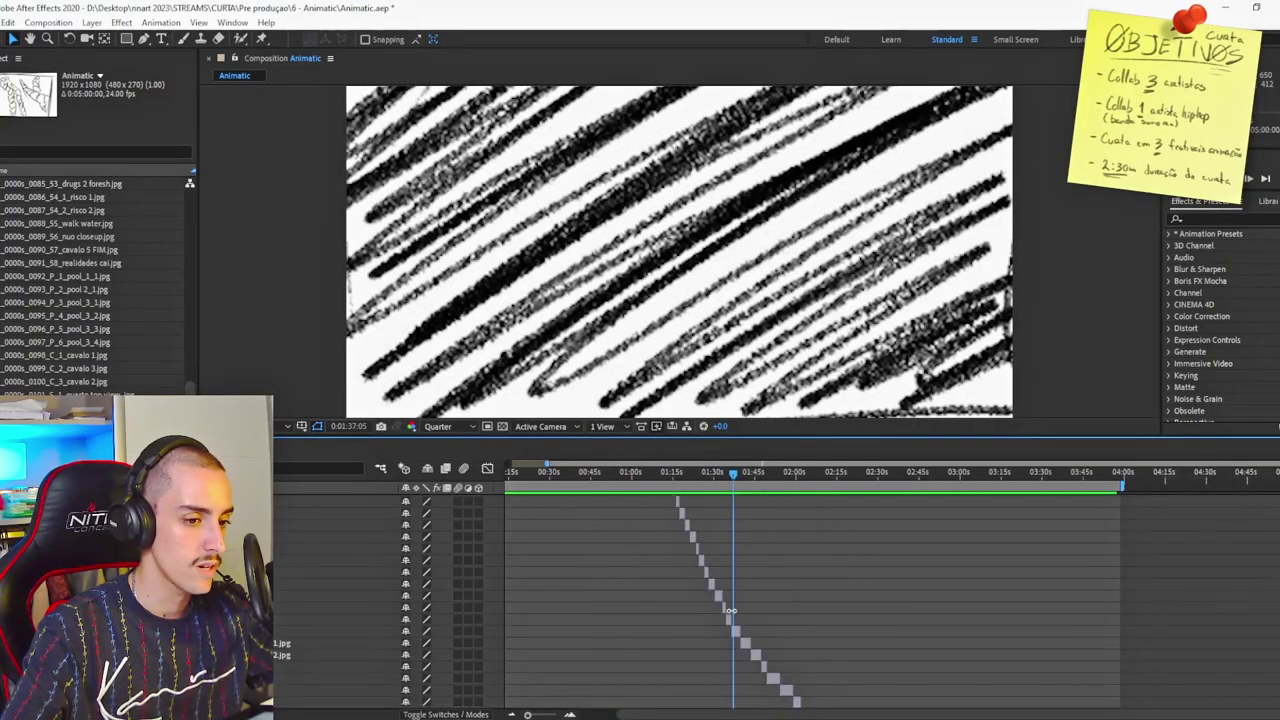
Extend the drawing layer that starts just before 1:37 so that it ends at about 1:43:09.
scroll(750, 634, up, 3)
drag(756, 632, 832, 631)
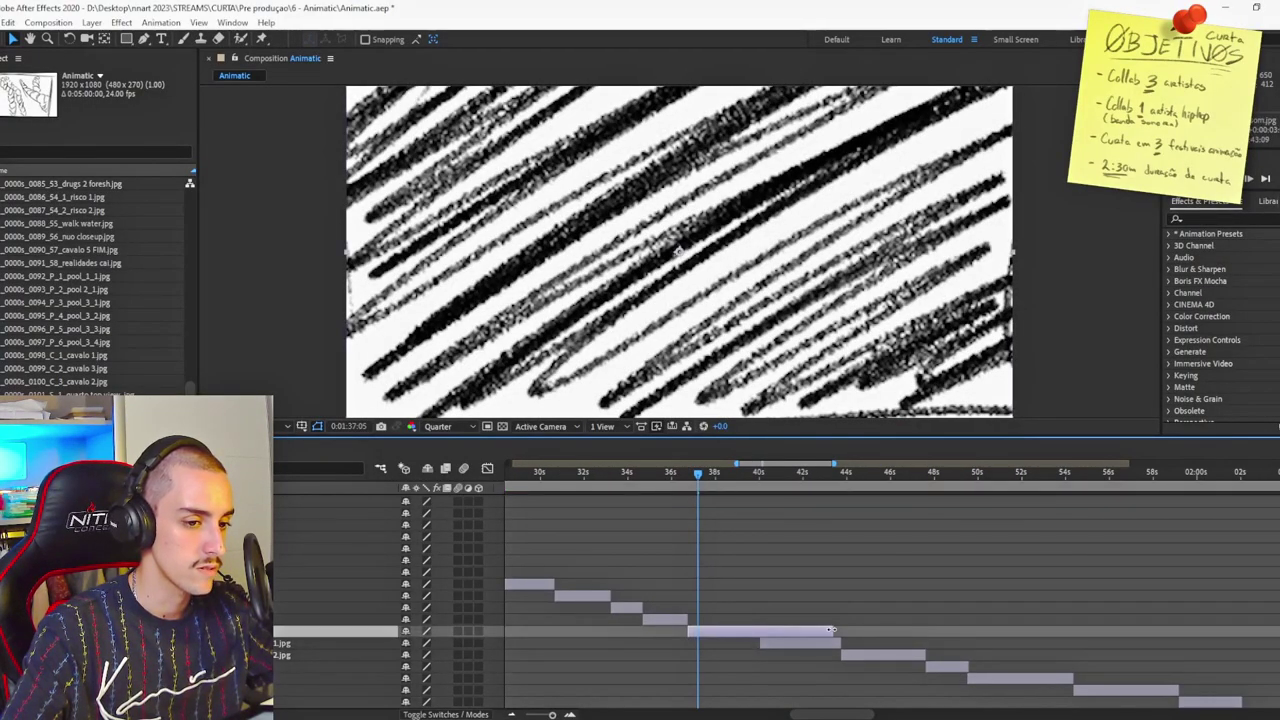
scroll(740, 568, down, 5)
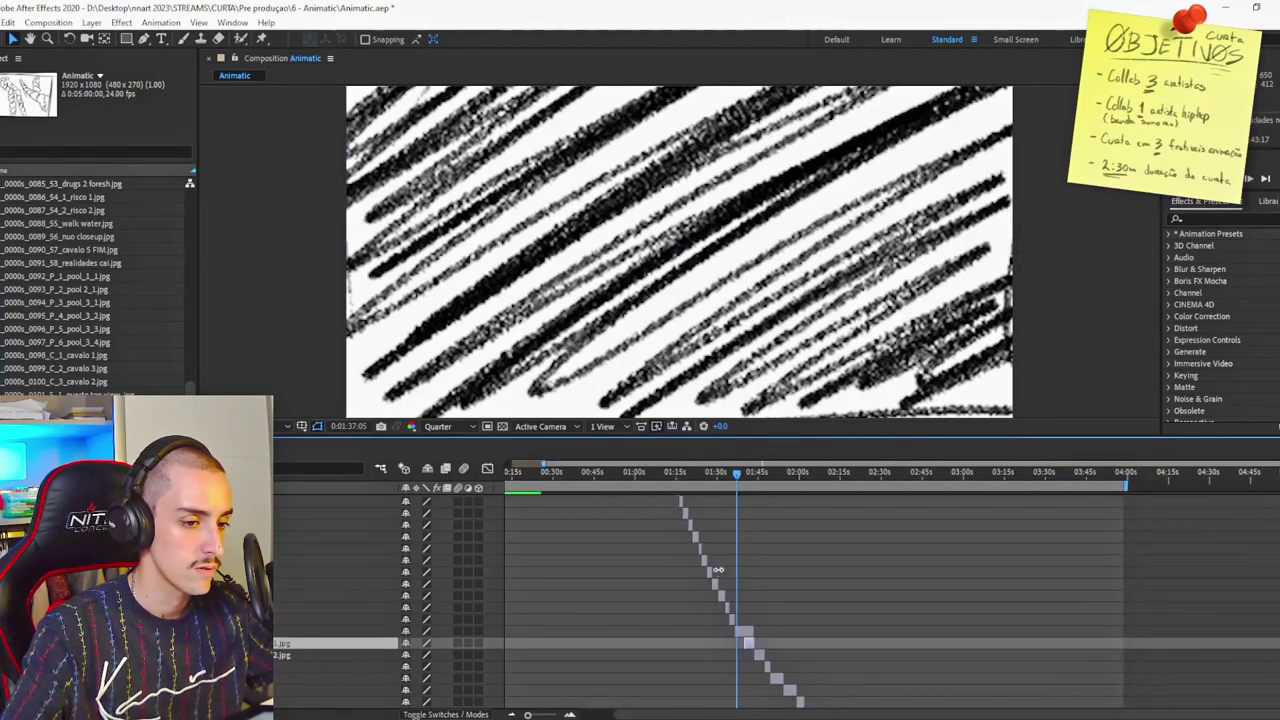
Scrub the animatic from the start to about 4:00, then return to the beginning and inspect the opening layers' timing.
key(Home)
drag(512, 474, 1134, 547)
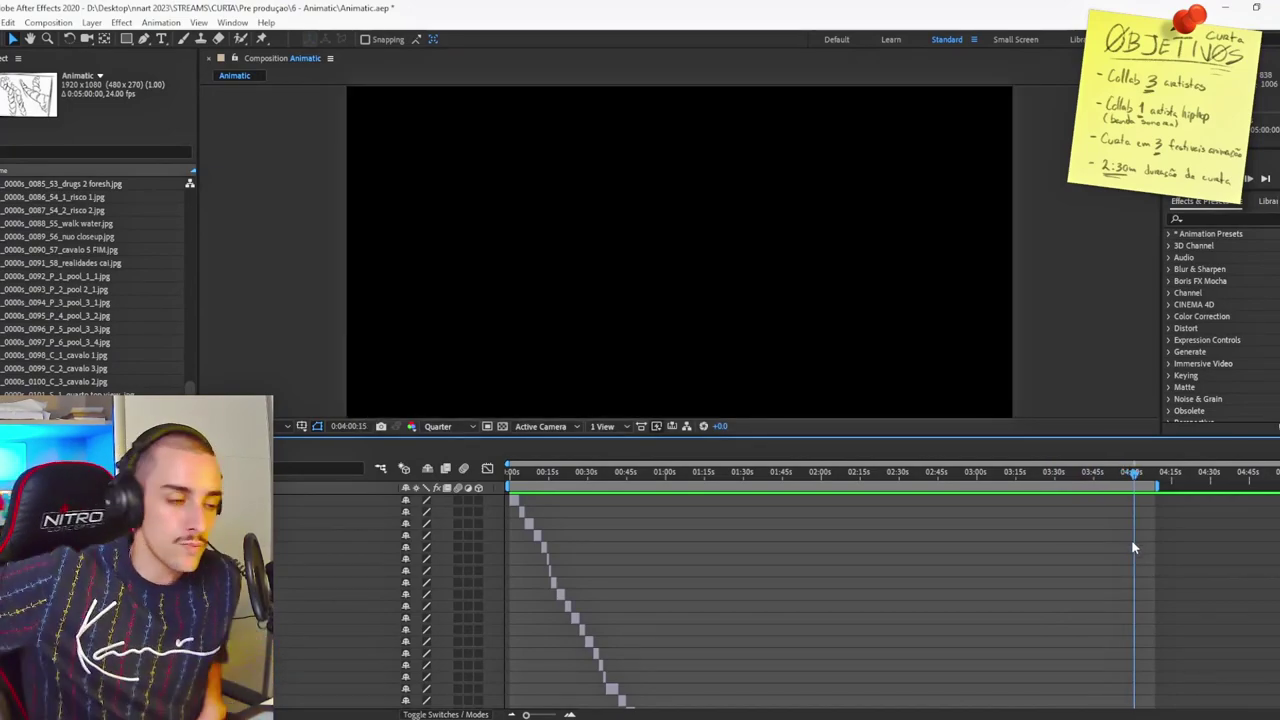
click(505, 472)
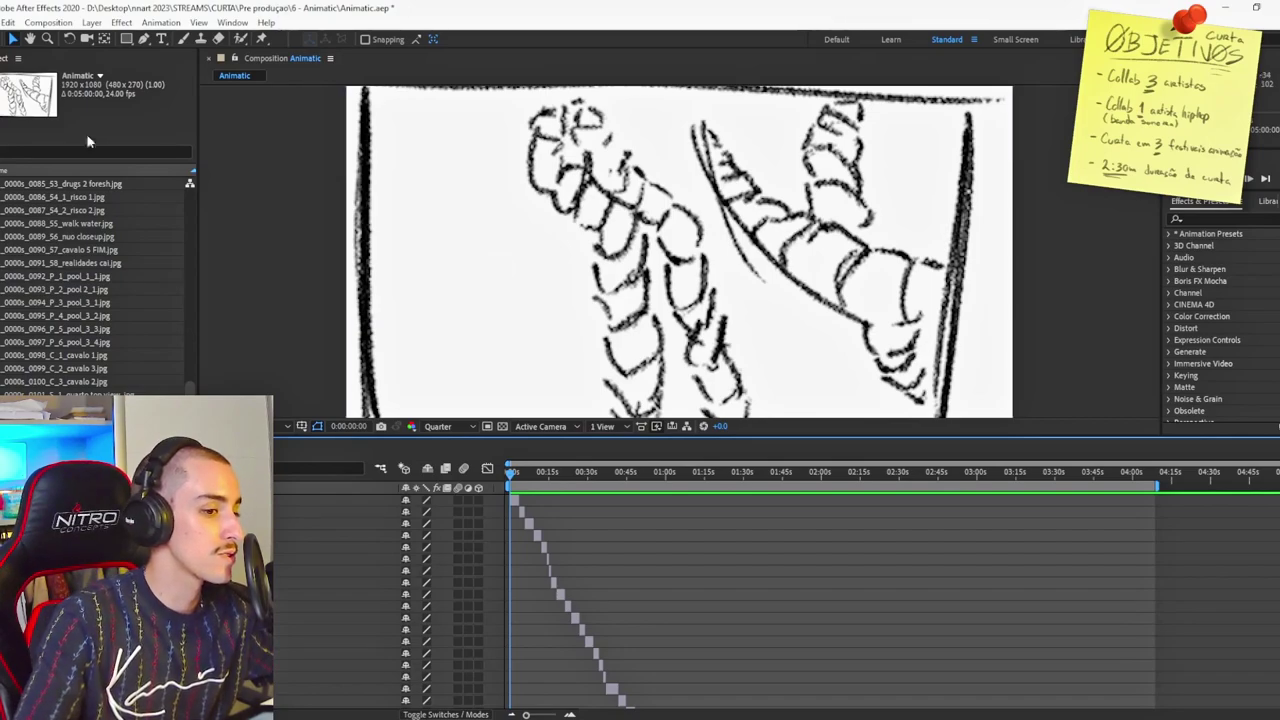
scroll(522, 475, up, 5)
scroll(678, 505, down, 3)
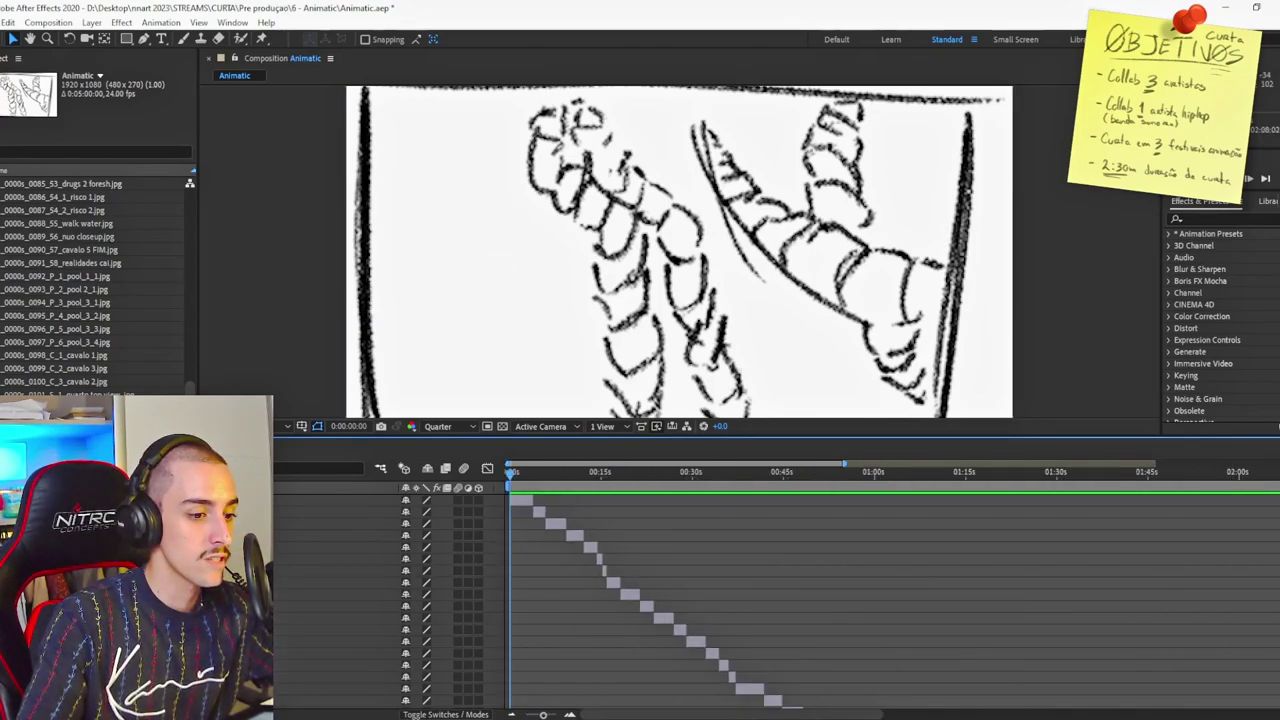
scroll(565, 500, up, 3)
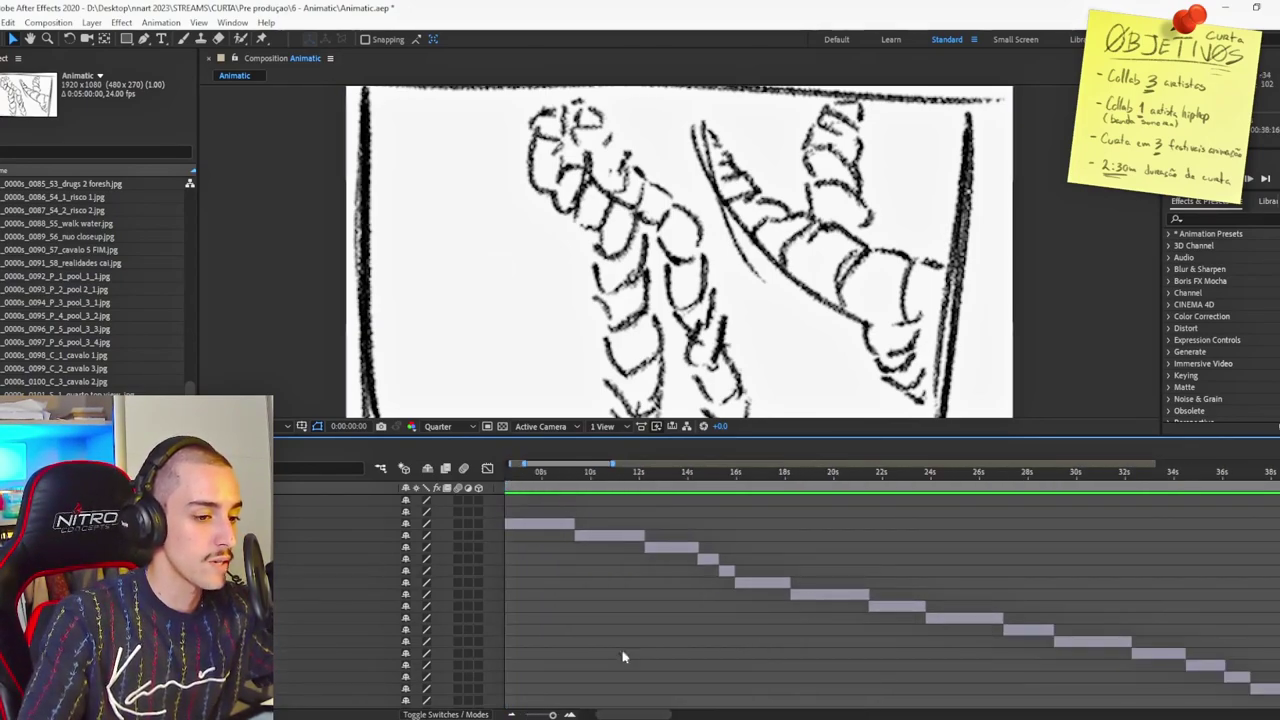
drag(630, 714, 509, 715)
drag(528, 465, 560, 485)
click(566, 500)
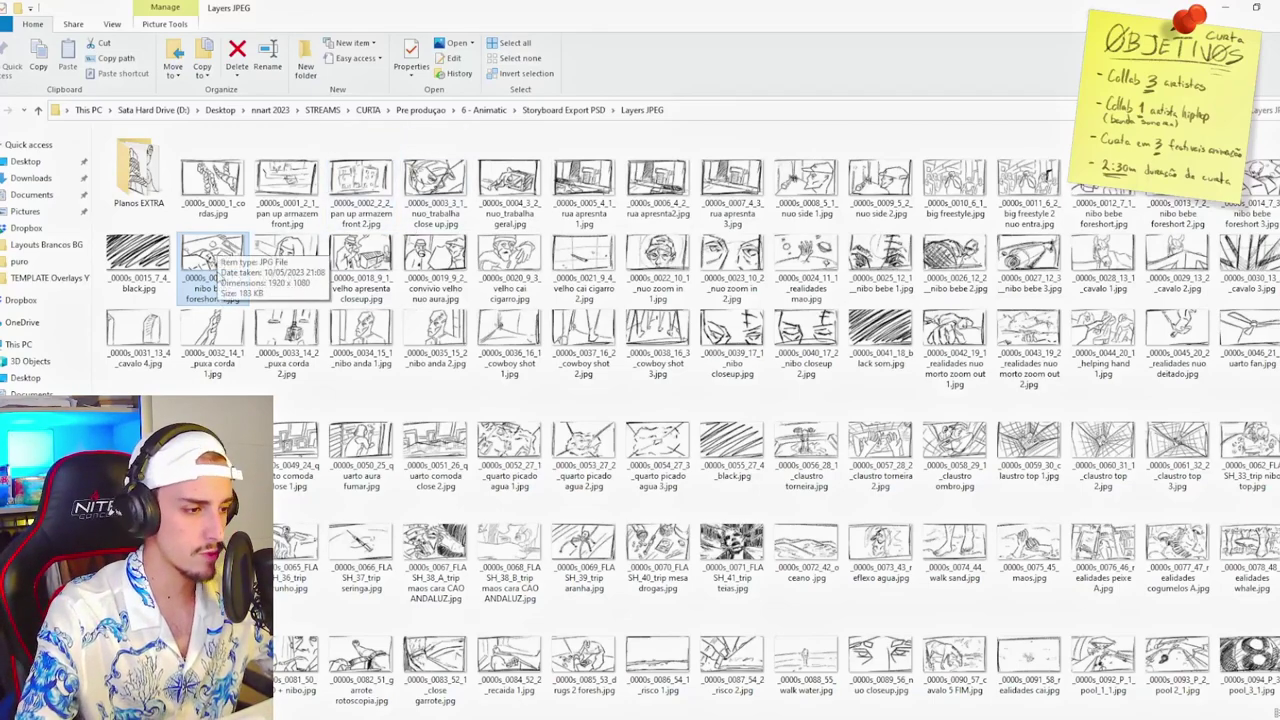
Look through the Layers JPEG folder for the nibo bebe foreshort drawing and set the Animatic timeline's current time to 0:42:00.
scroll(780, 290, down, 1)
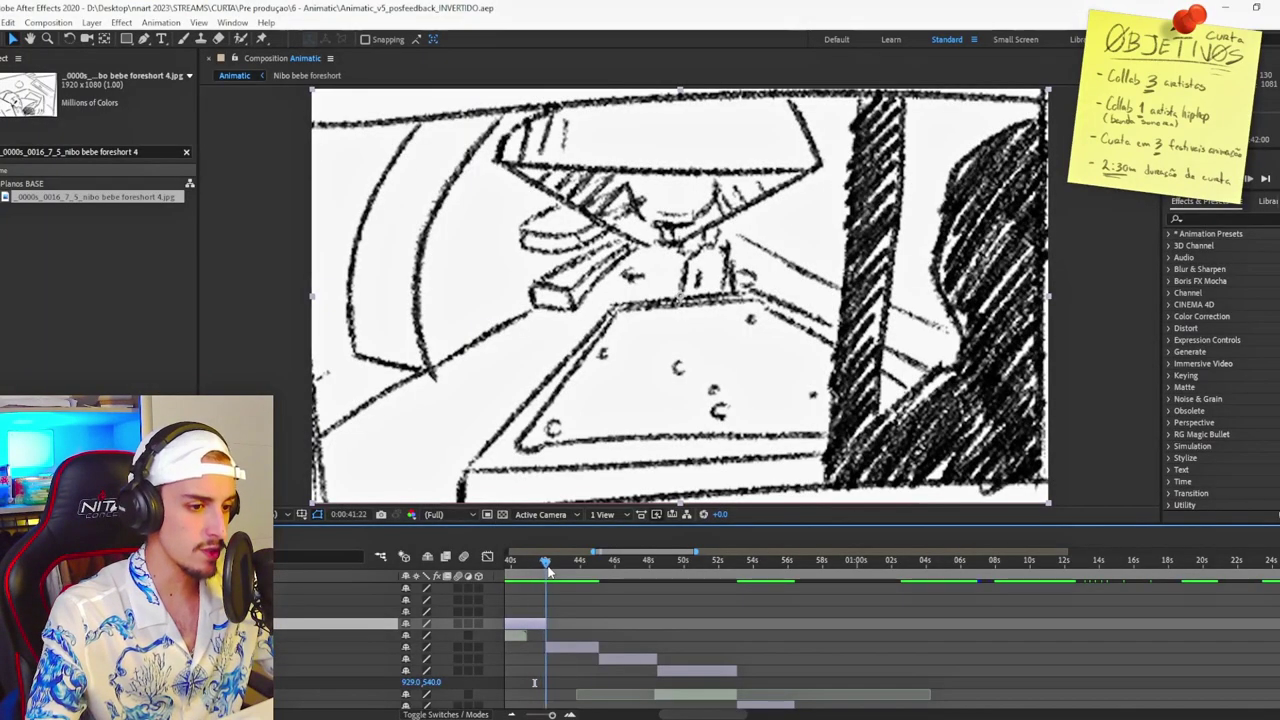
click(547, 564)
drag(547, 569, 546, 569)
scroll(667, 624, down, 3)
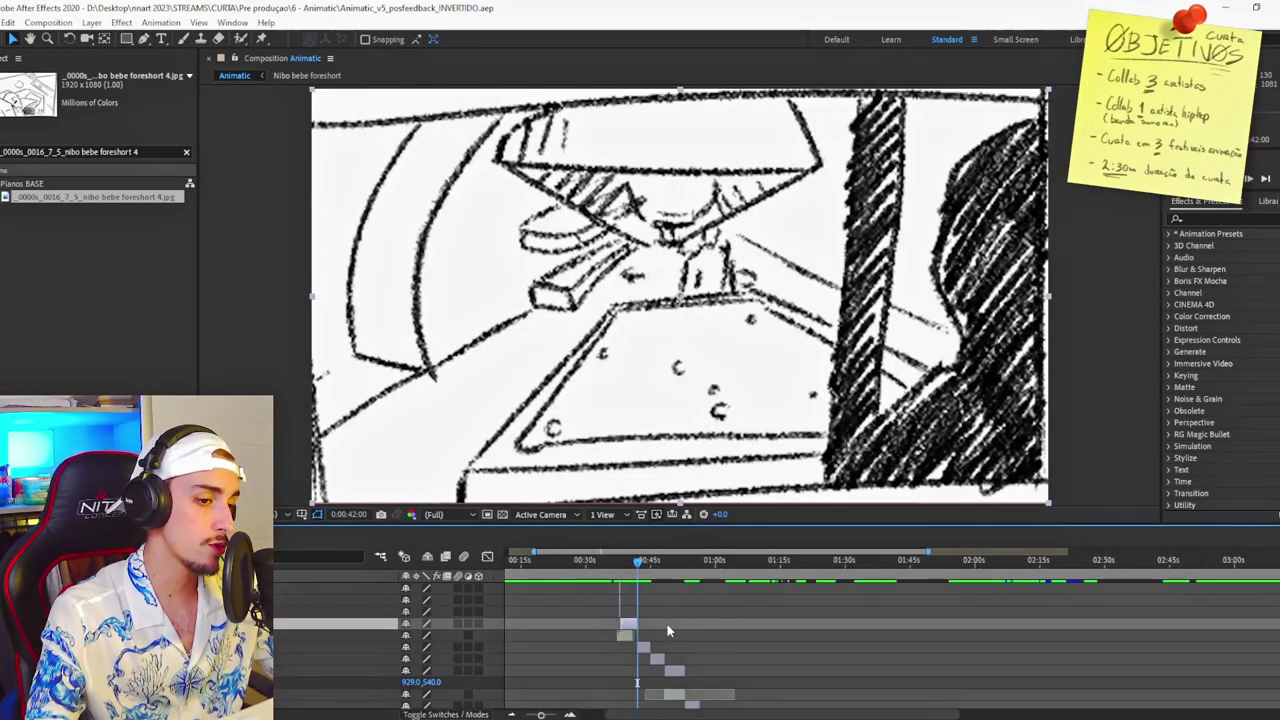
Enlarge the timeline area, select every layer from 0:42:00 onward and shift them later to open a gap.
click(615, 645)
scroll(615, 640, down, 10)
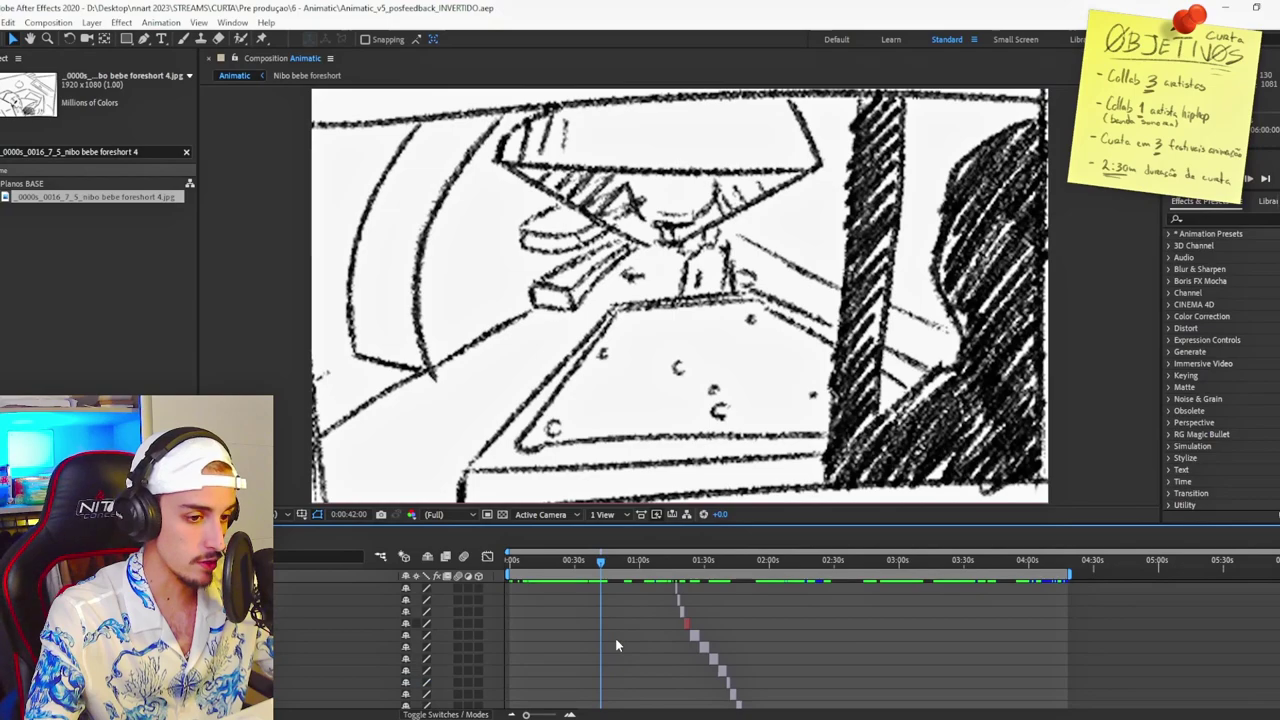
drag(743, 525, 743, 443)
scroll(923, 632, down, 10)
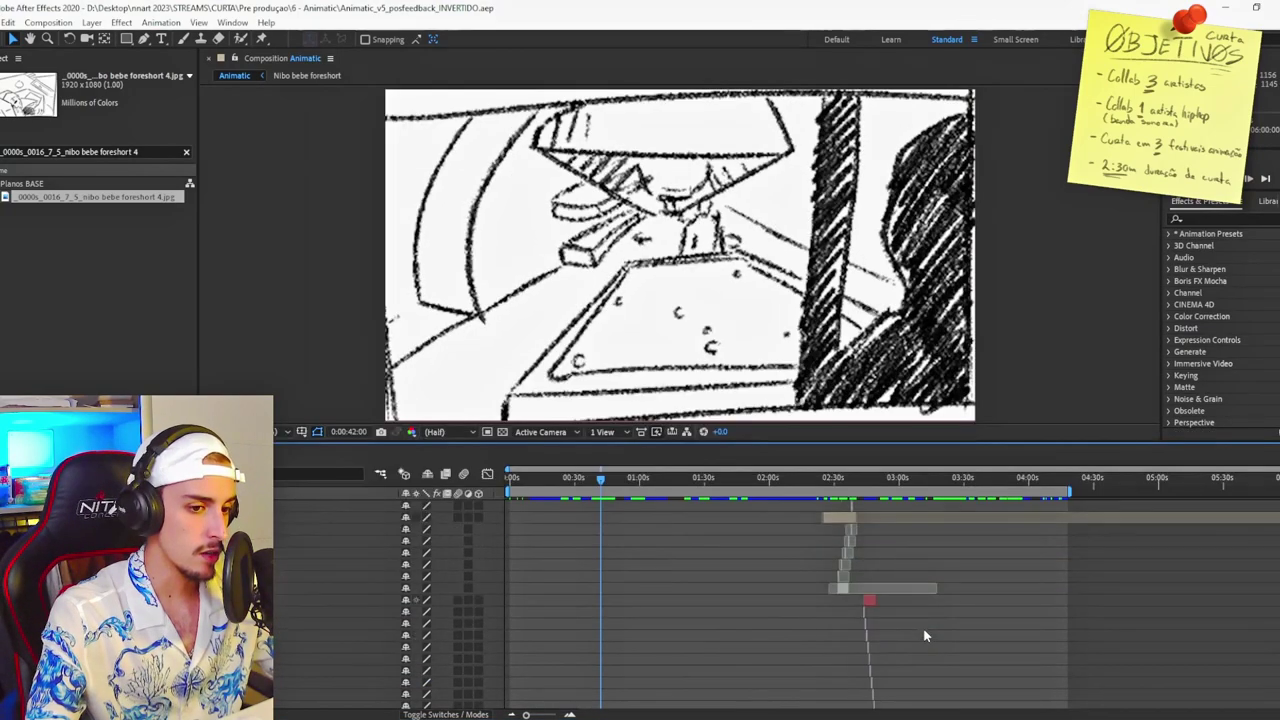
click(1089, 640)
scroll(766, 626, down, 5)
scroll(637, 595, up, 15)
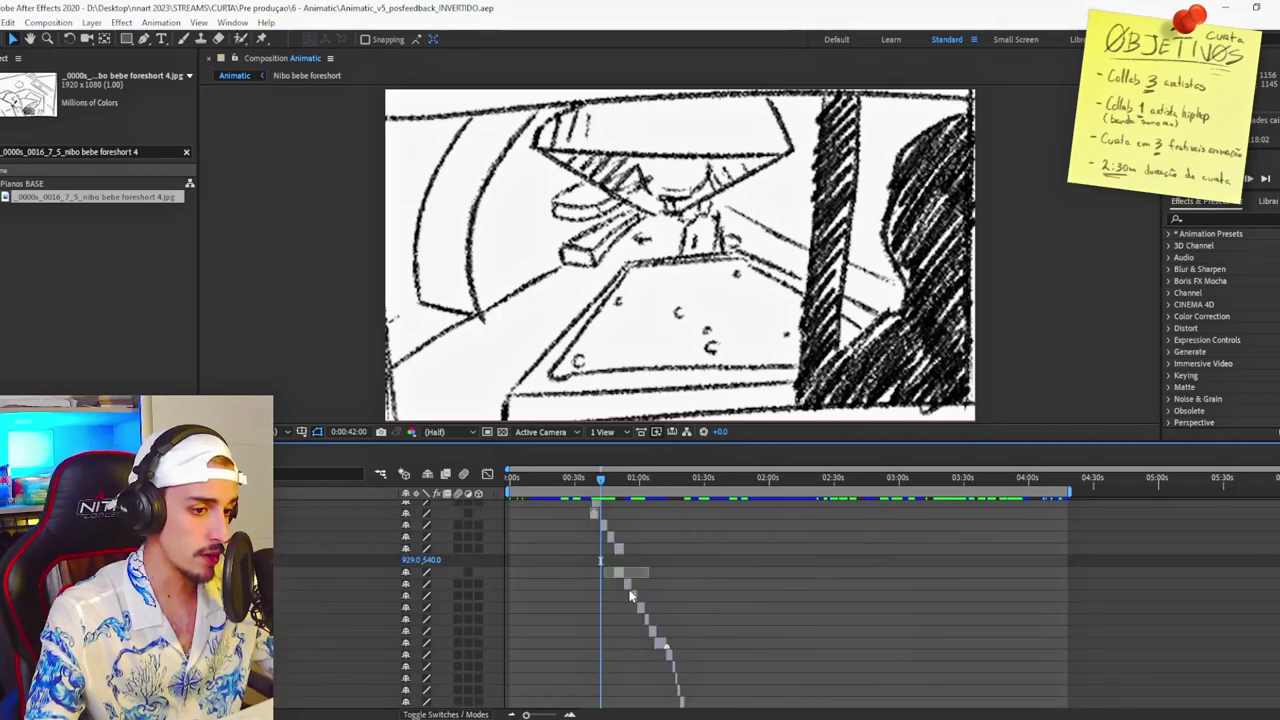
scroll(637, 590, up, 10)
scroll(652, 590, up, 3)
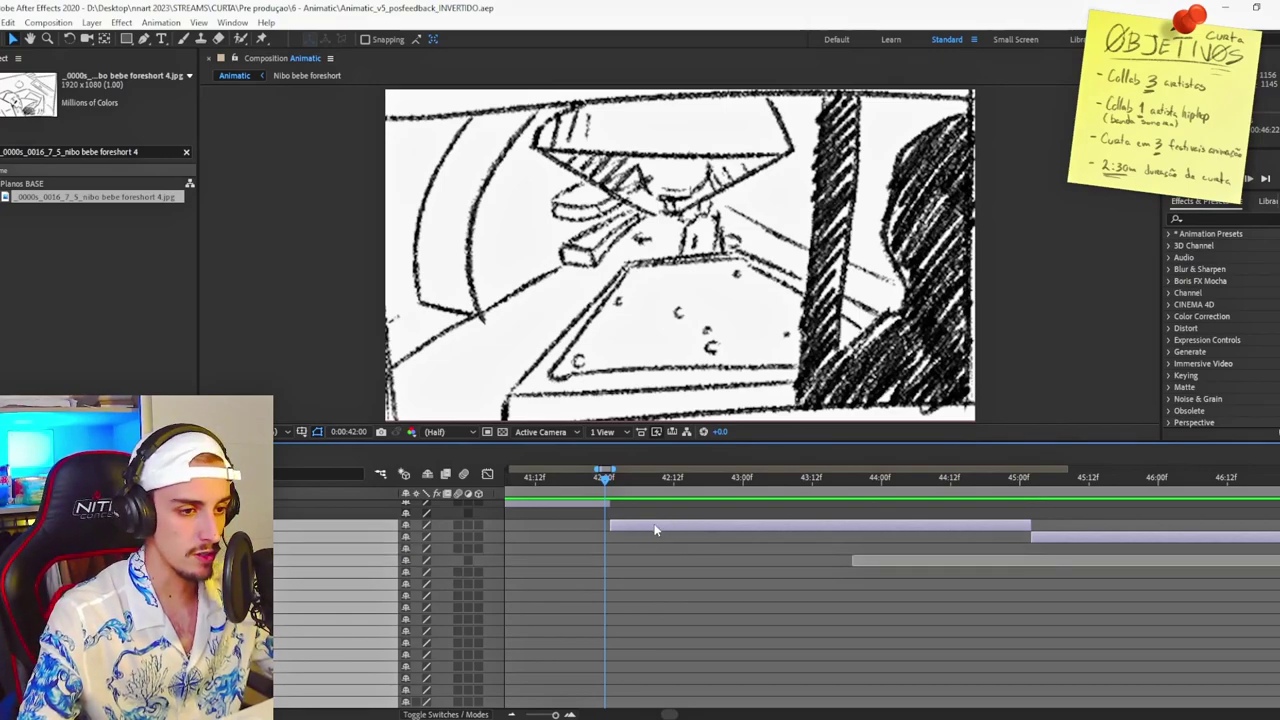
scroll(699, 530, down, 6)
drag(699, 530, 718, 530)
Insert _0000s_0016_7_5_nibo bebe foreshort 4.jpg at about 0:42:00 and move the current time to the gap's end at 0:45:20.
mouse_move(42, 198)
mouse_down()
mouse_move(598, 519)
mouse_move(589, 530)
mouse_up()
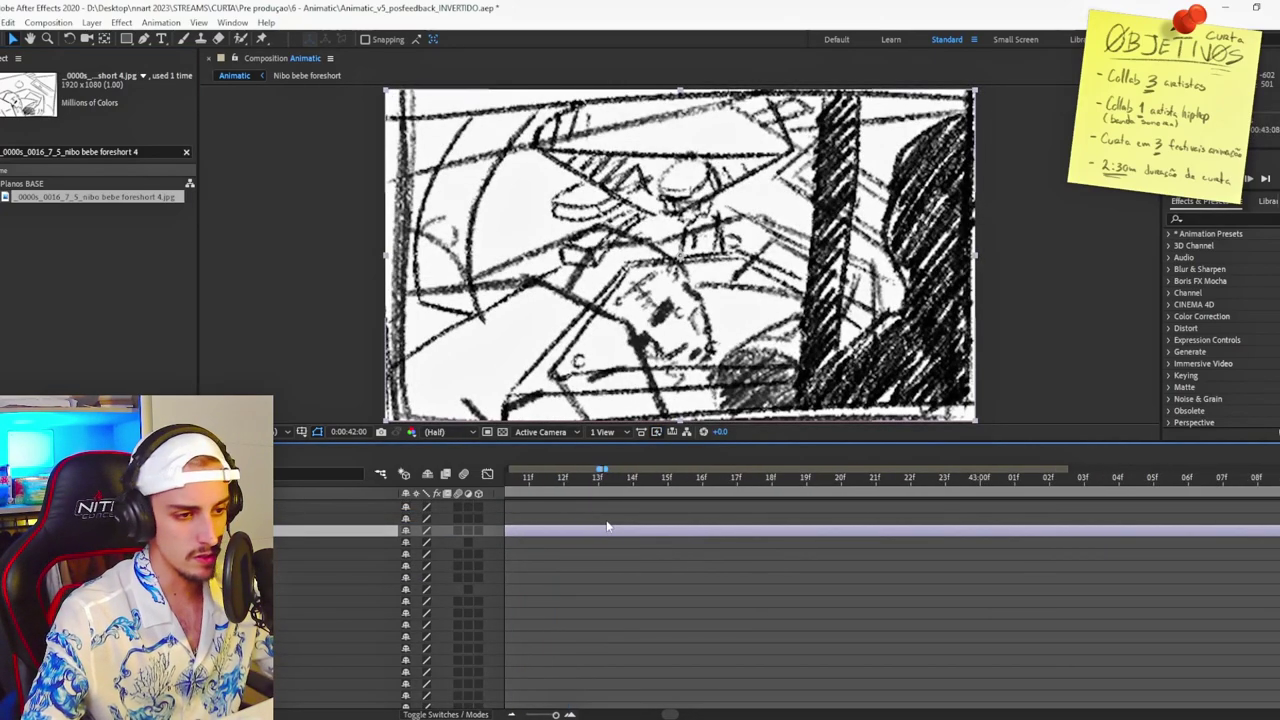
scroll(607, 520, down, 3)
key(ctrl+z)
drag(546, 484, 945, 491)
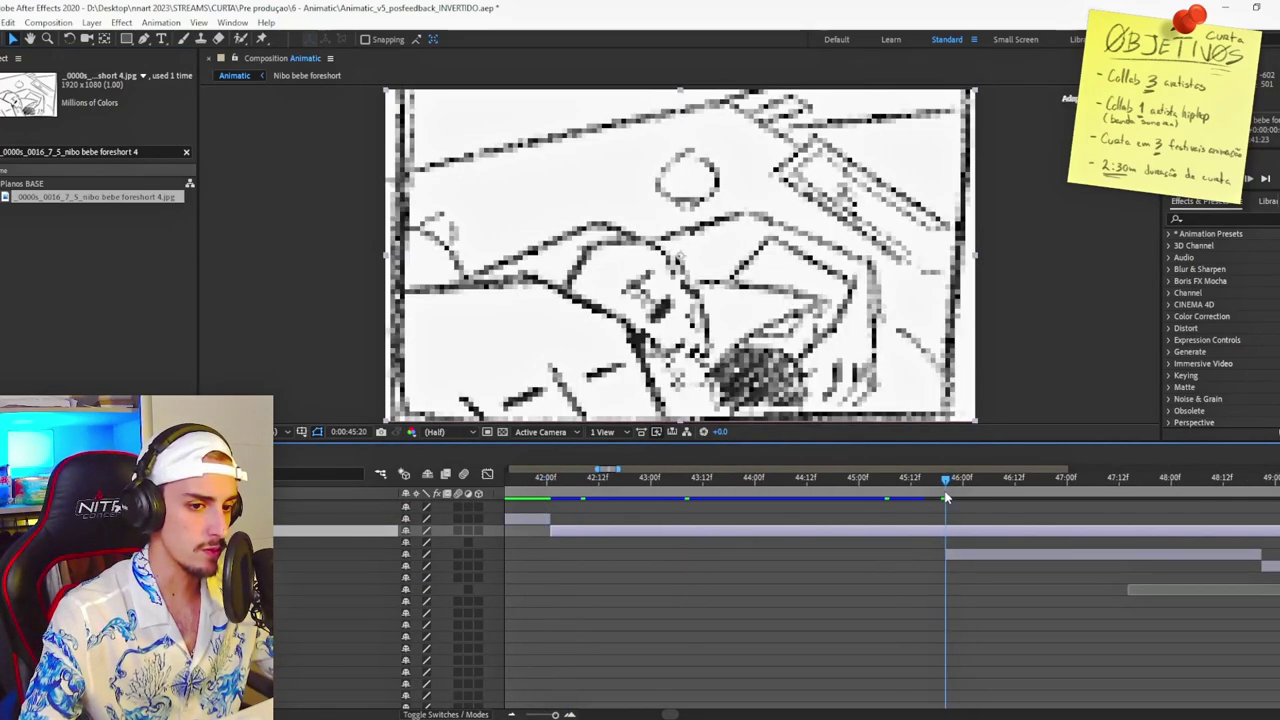
Play back the animatic from about 0:41, then check the drawings and sound around 2:26.
click(674, 481)
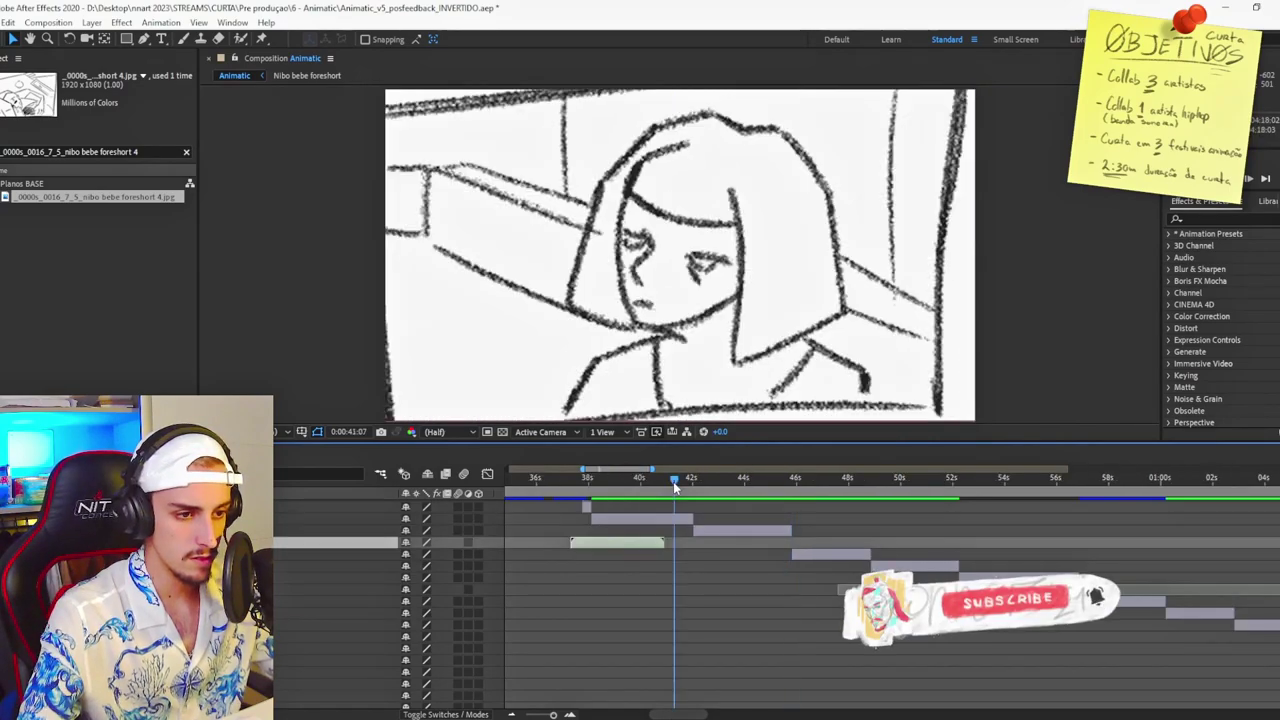
key(space)
key(space)
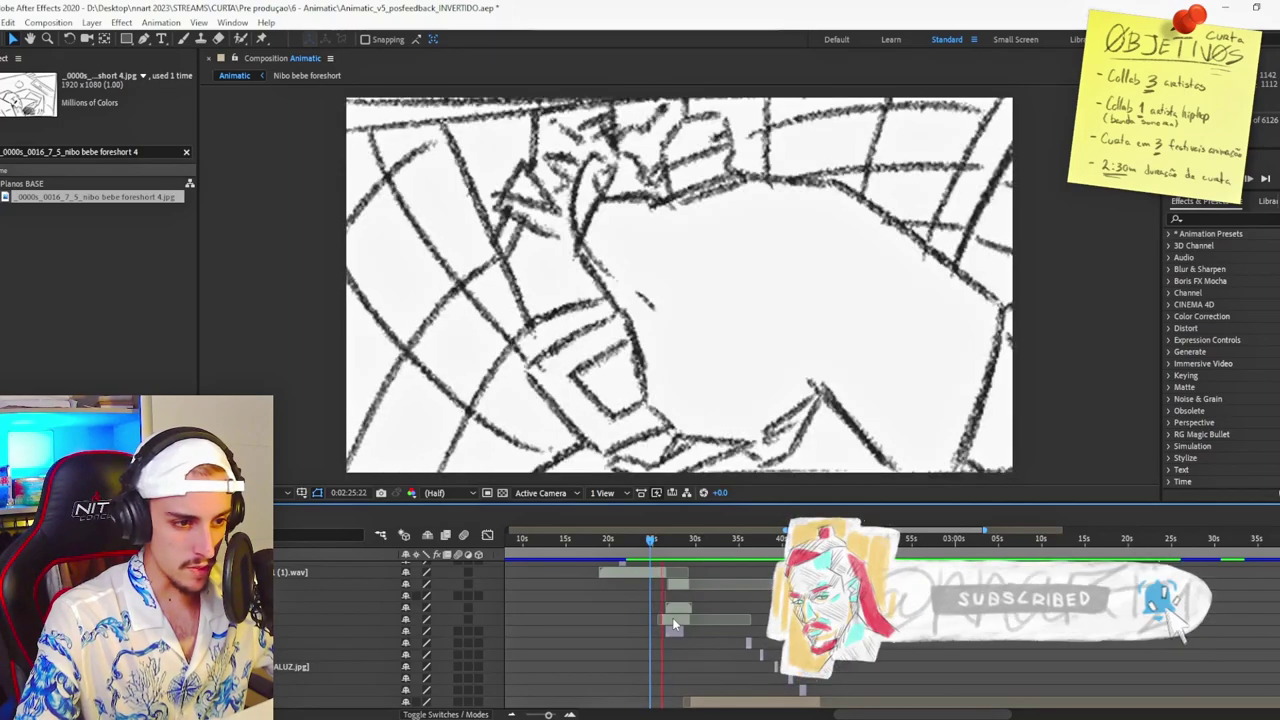
click(665, 541)
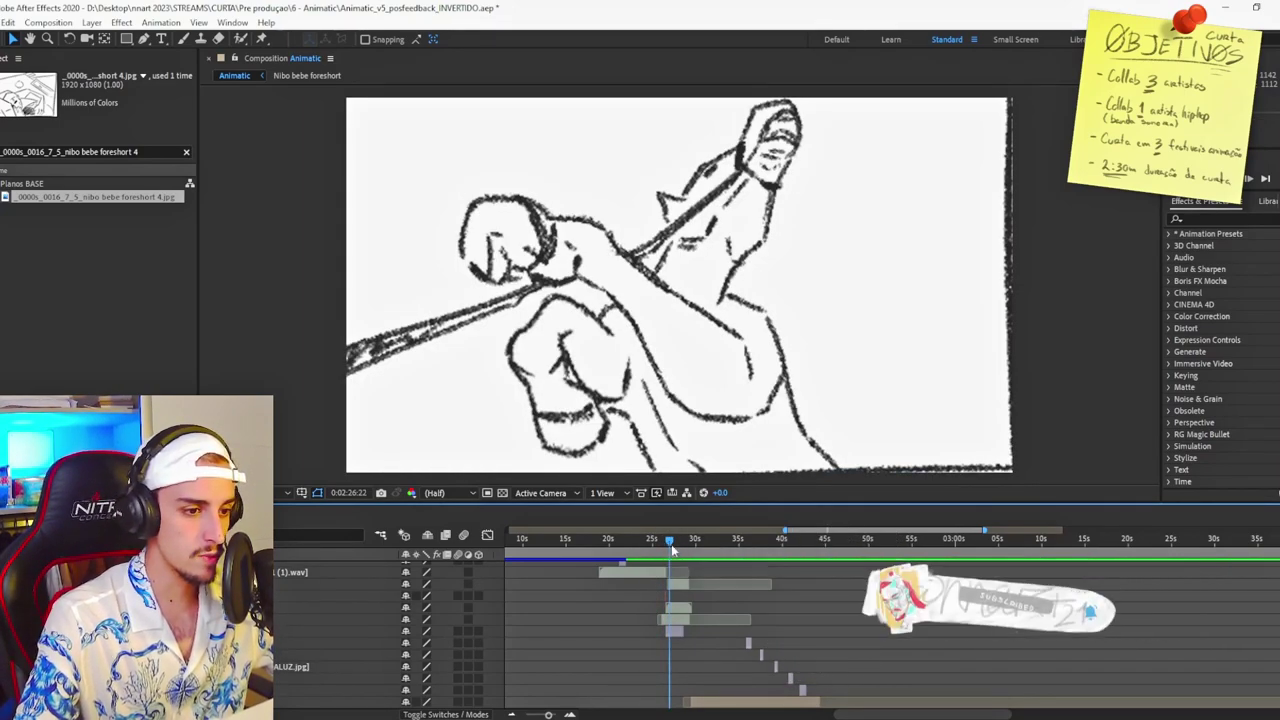
click(660, 541)
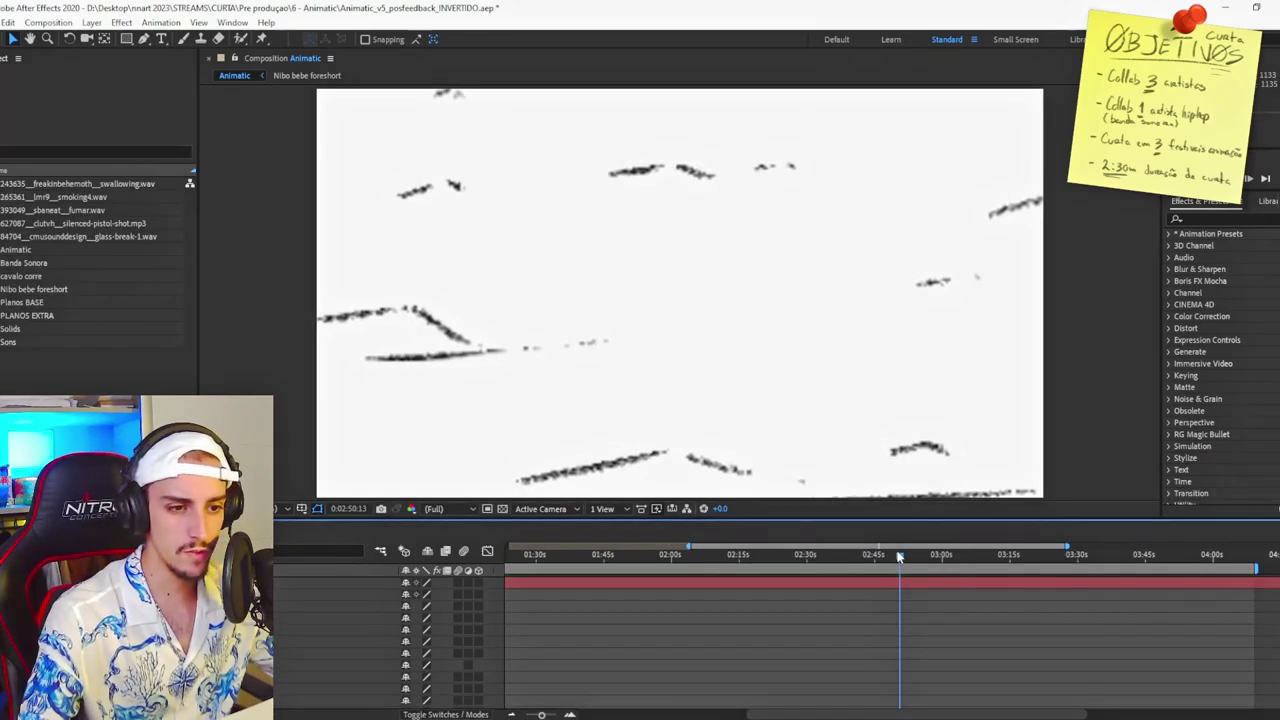
Return to the title at the start of the animatic and scrub through the drawings to about 1:38.
drag(891, 557, 437, 546)
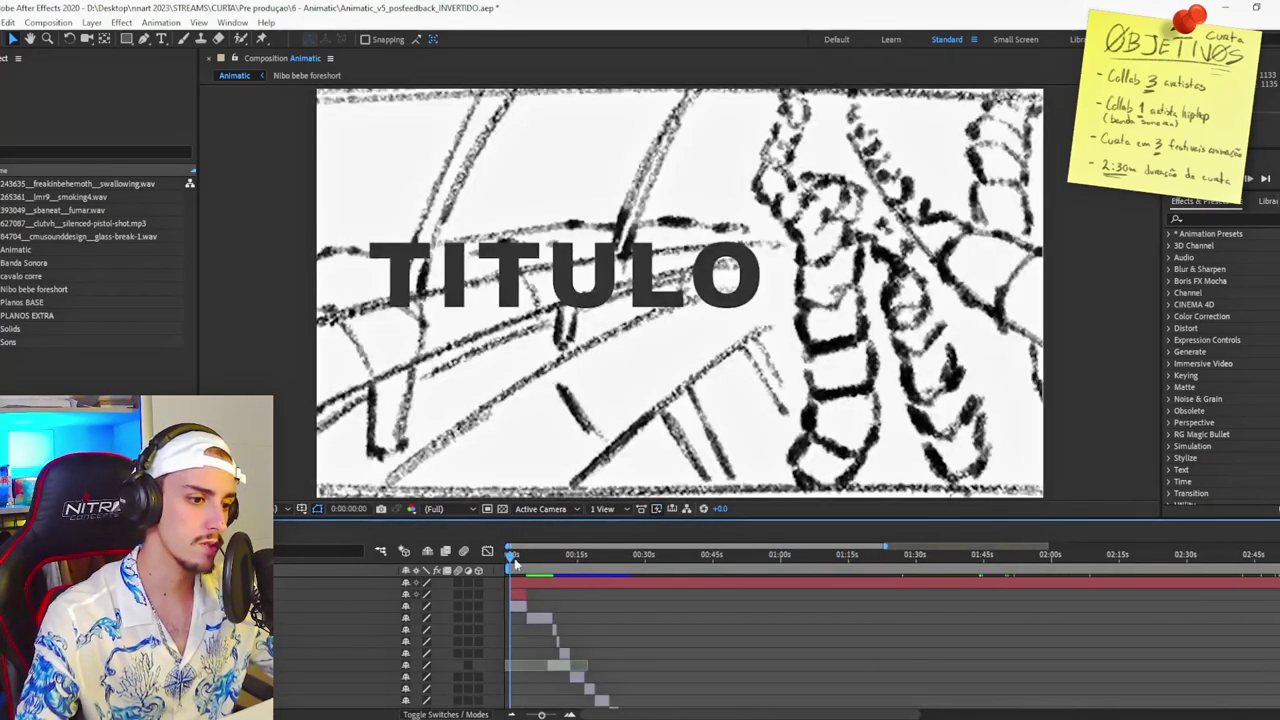
scroll(714, 638, down, 2)
drag(514, 558, 716, 556)
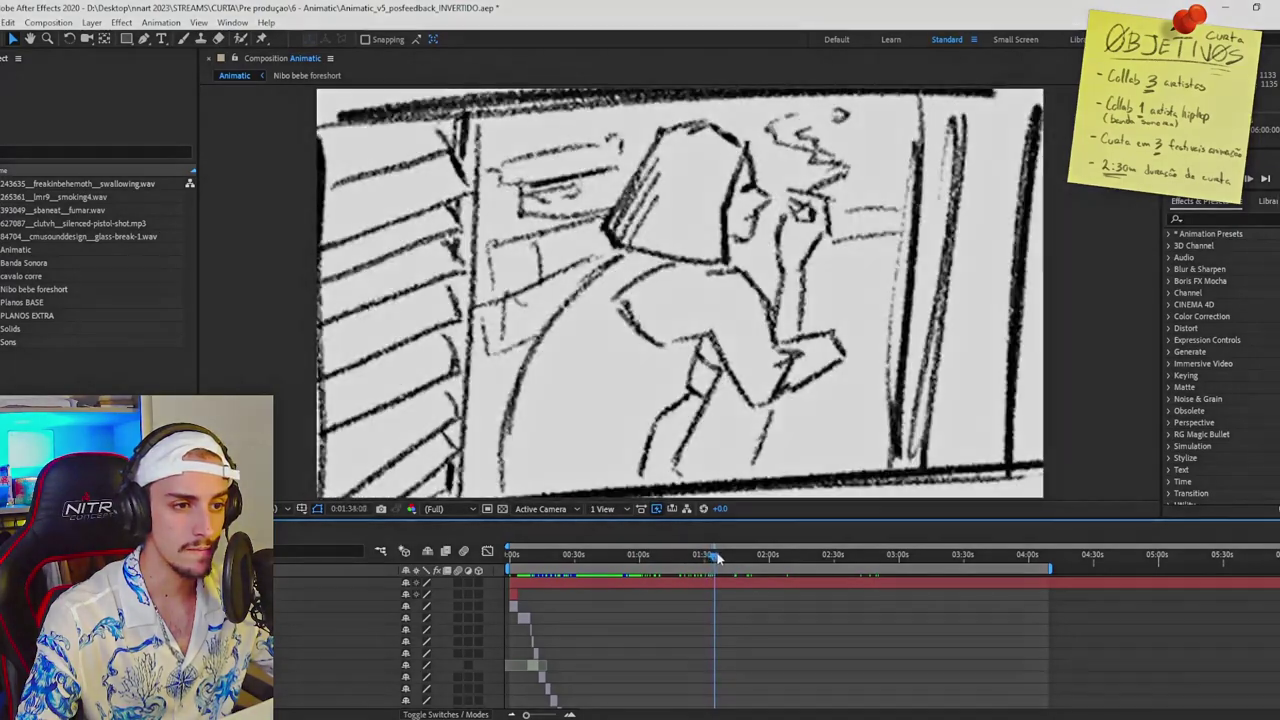